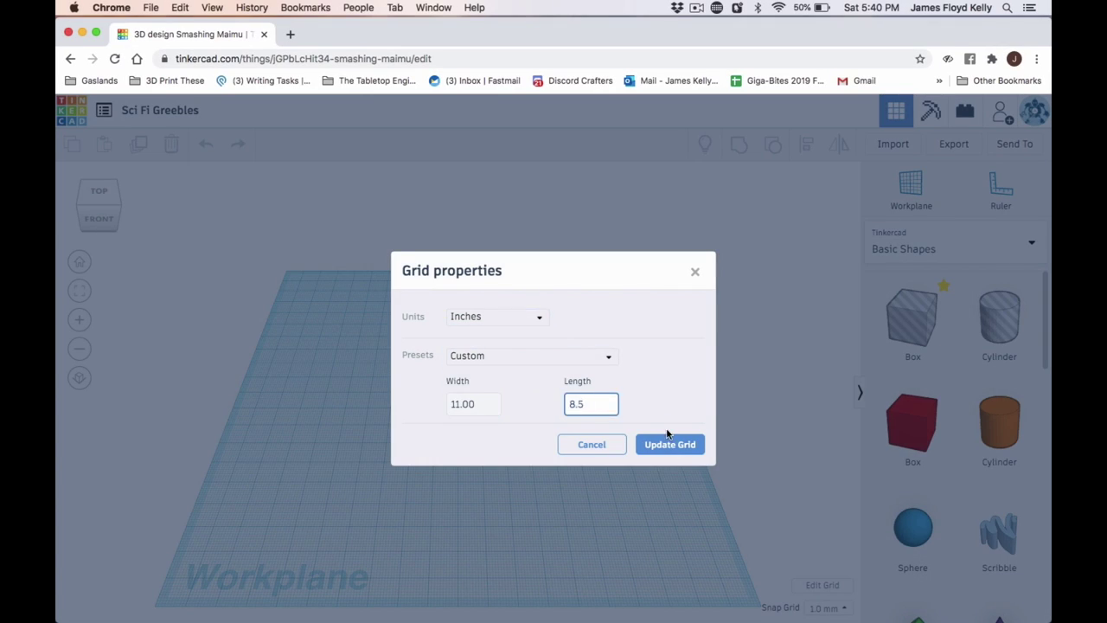
Step: Apply the 11 × 8.5 in letter-size grid and shrink a new red box to a tiny cube
{"action": "left_click", "coordinate": [670, 444]}
{"action": "left_click_drag", "start_coordinate": [912, 424], "coordinate": [259, 411]}
{"action": "left_click", "coordinate": [294, 475]}
{"action": "scroll", "coordinate": [476, 413], "scroll_direction": "up", "scroll_amount": 3}
{"action": "left_click", "coordinate": [459, 399]}
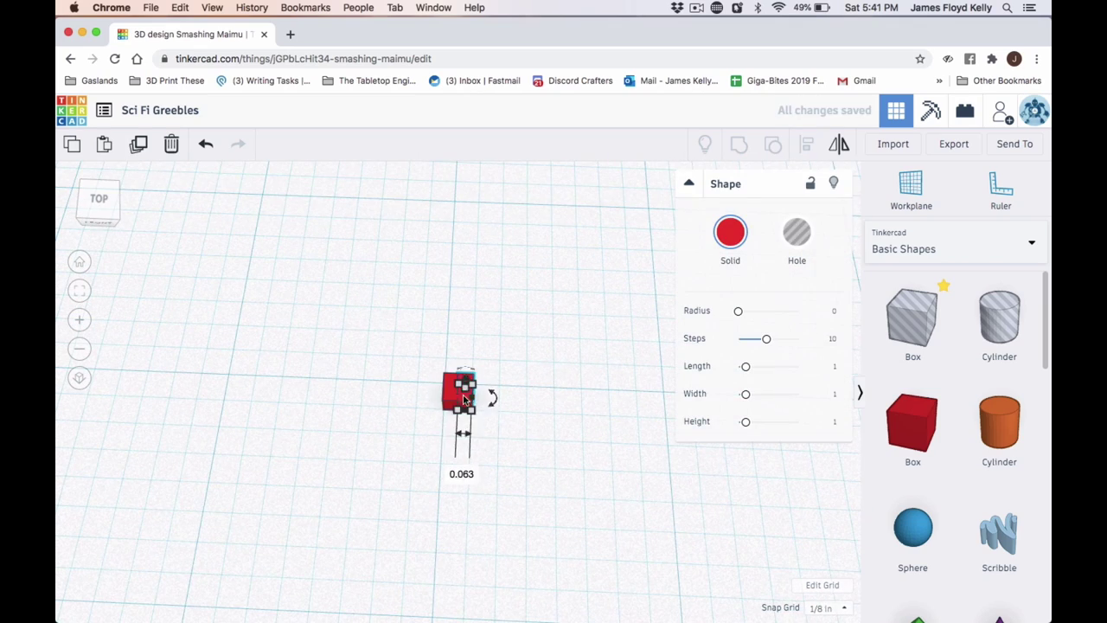
Step: Duplicate the cube column and rotate the copy across it to form a plus shape
{"action": "key", "text": "ctrl+d"}
{"action": "left_click_drag", "start_coordinate": [507, 423], "coordinate": [583, 396]}
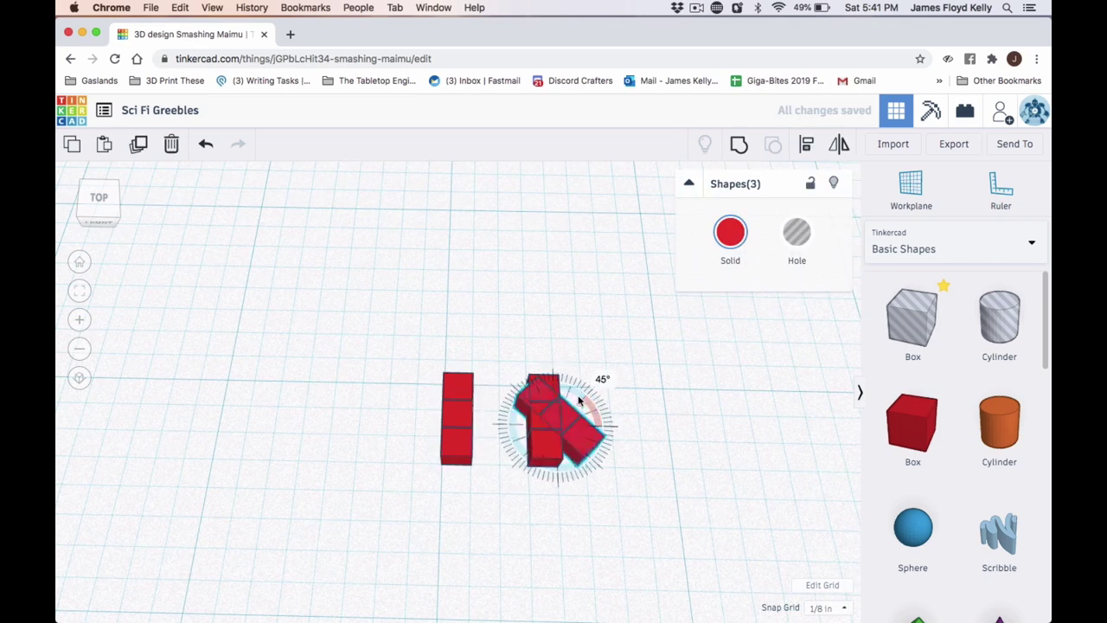
{"action": "left_click", "coordinate": [551, 494]}
{"action": "scroll", "coordinate": [469, 457], "scroll_direction": "down", "scroll_amount": 1}
Step: Copy the three-cube column to the right and duplicate it again into an L shape
{"action": "left_click", "coordinate": [463, 433]}
{"action": "key", "text": "ctrl+d"}
{"action": "left_click_drag", "start_coordinate": [462, 433], "coordinate": [692, 433]}
{"action": "key", "text": "ctrl+d"}
{"action": "left_click", "coordinate": [622, 505]}
Step: Duplicate the L shape and place the copy below the first column
{"action": "left_click", "coordinate": [603, 415]}
{"action": "key", "text": "ctrl+d"}
{"action": "left_click_drag", "start_coordinate": [603, 415], "coordinate": [509, 515]}
{"action": "left_click", "coordinate": [513, 514]}
{"action": "right_click_drag", "start_coordinate": [513, 514], "coordinate": [432, 433]}
Step: Duplicate the nine-cube block to the right and shift one cube within the copy
{"action": "left_click_drag", "start_coordinate": [432, 432], "coordinate": [499, 507]}
{"action": "key", "text": "ctrl+d"}
{"action": "left_click_drag", "start_coordinate": [471, 471], "coordinate": [530, 471]}
{"action": "left_click", "coordinate": [538, 487]}
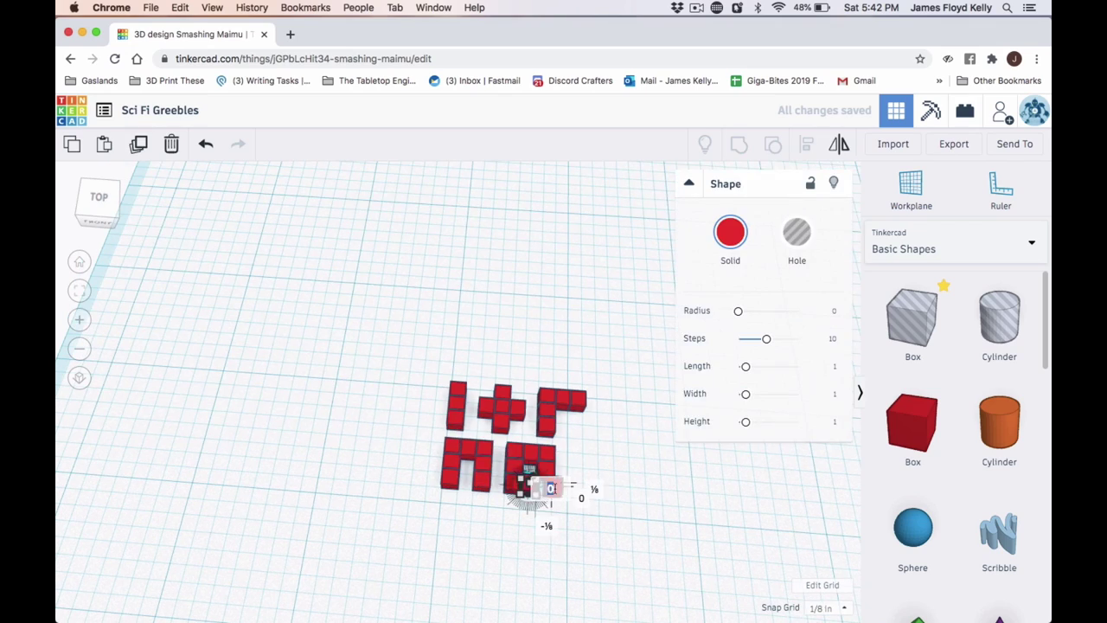
{"action": "right_click_drag", "start_coordinate": [546, 519], "coordinate": [583, 459]}
{"action": "scroll", "coordinate": [583, 458], "scroll_direction": "up", "scroll_amount": 5}
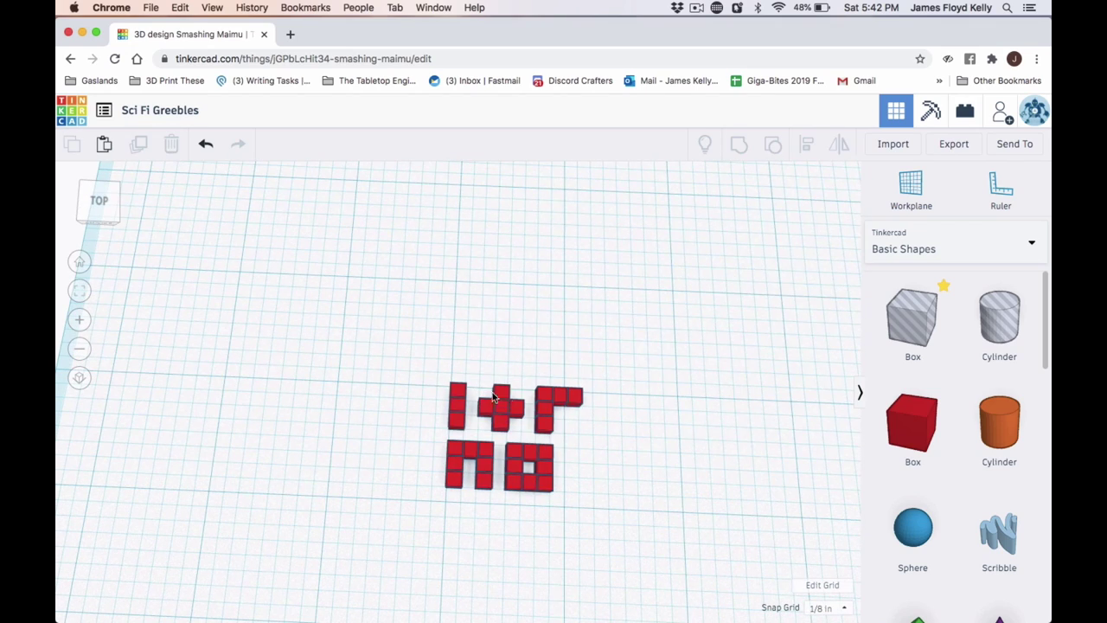
Step: Copy the plus-shaped block to the row's end and the column block beside the lower row
{"action": "left_click", "coordinate": [493, 396]}
{"action": "key", "text": "ctrl+d"}
{"action": "left_click_drag", "start_coordinate": [498, 402], "coordinate": [613, 415]}
{"action": "left_click", "coordinate": [609, 491]}
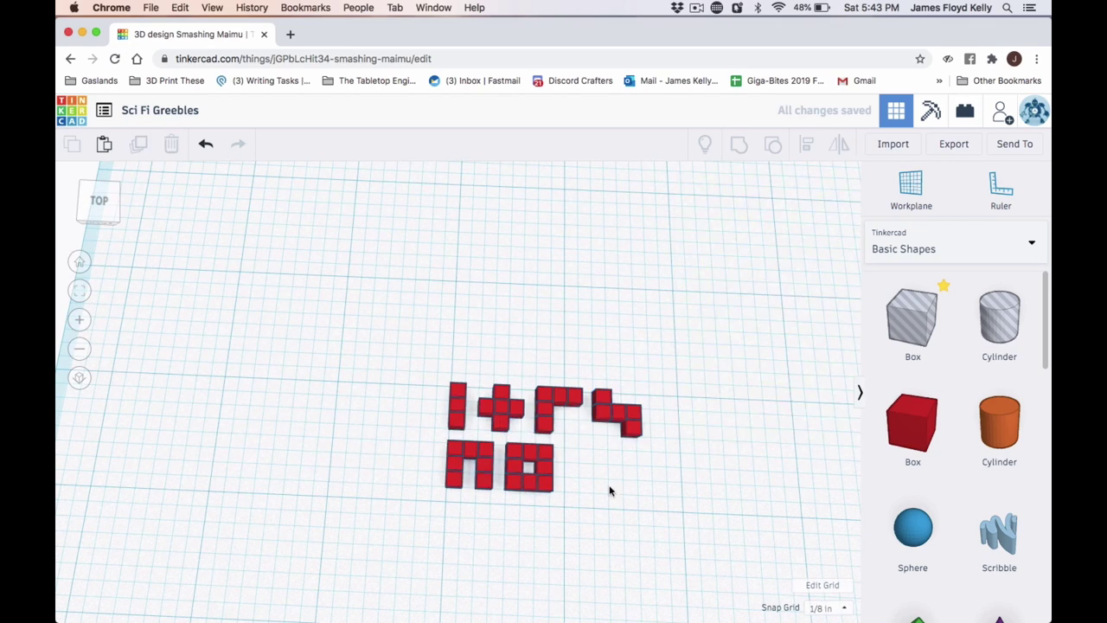
{"action": "left_click", "coordinate": [459, 411]}
{"action": "key", "text": "ctrl+d"}
{"action": "left_click_drag", "start_coordinate": [458, 411], "coordinate": [588, 471]}
Step: Duplicate all blocks below the originals and move the hole cylinder onto the orange cylinder
{"action": "left_click_drag", "start_coordinate": [420, 340], "coordinate": [649, 517]}
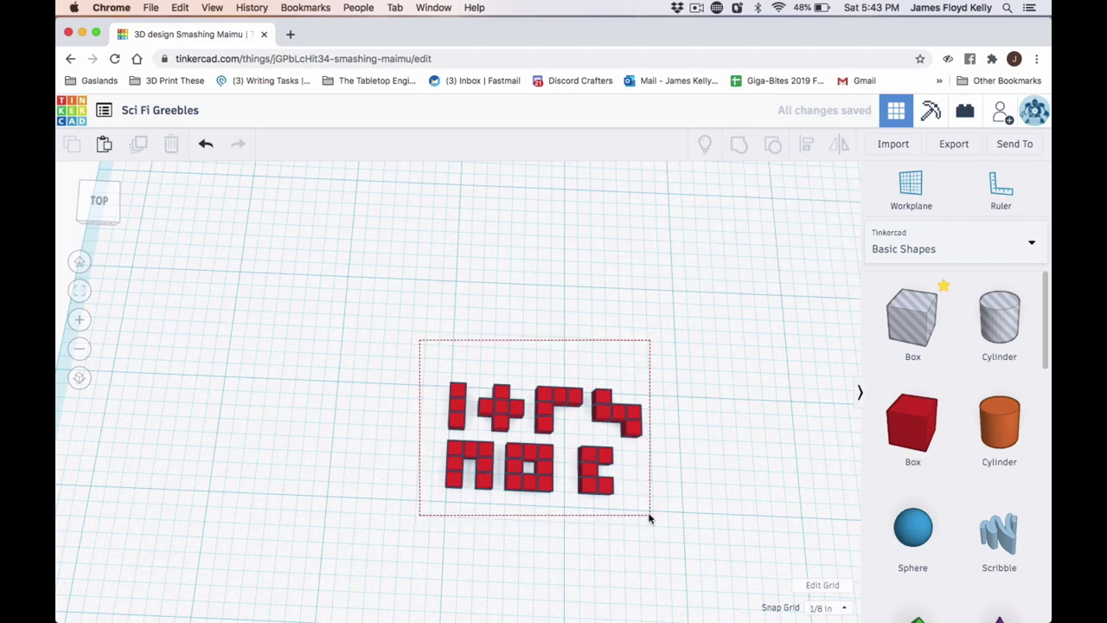
{"action": "key", "text": "ctrl+d"}
{"action": "left_click_drag", "start_coordinate": [536, 432], "coordinate": [729, 449]}
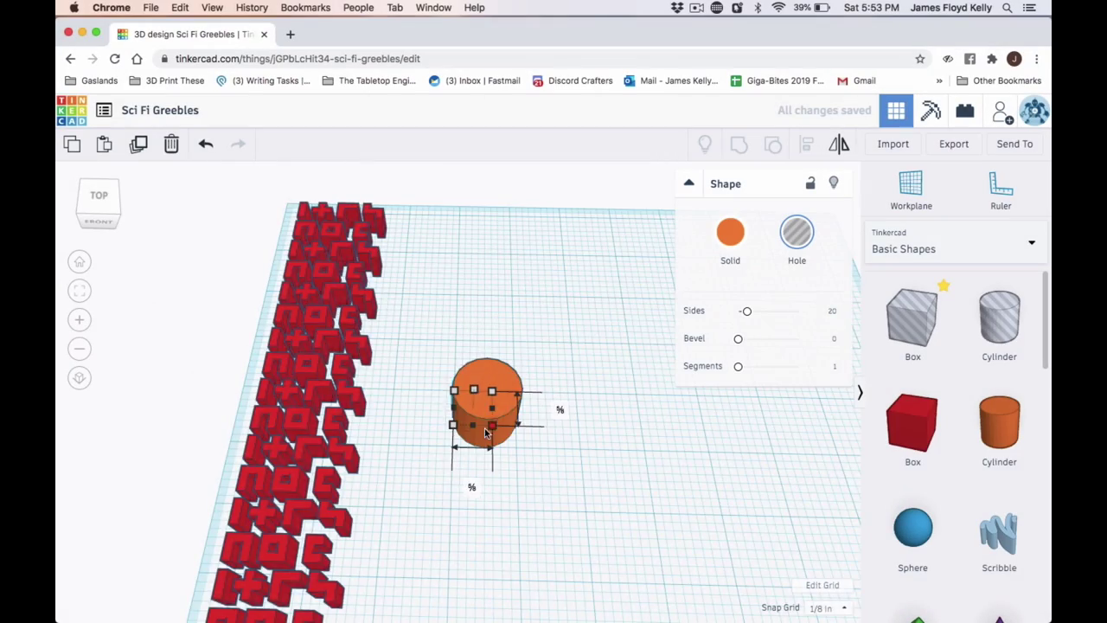
{"action": "left_click_drag", "start_coordinate": [469, 467], "coordinate": [516, 400]}
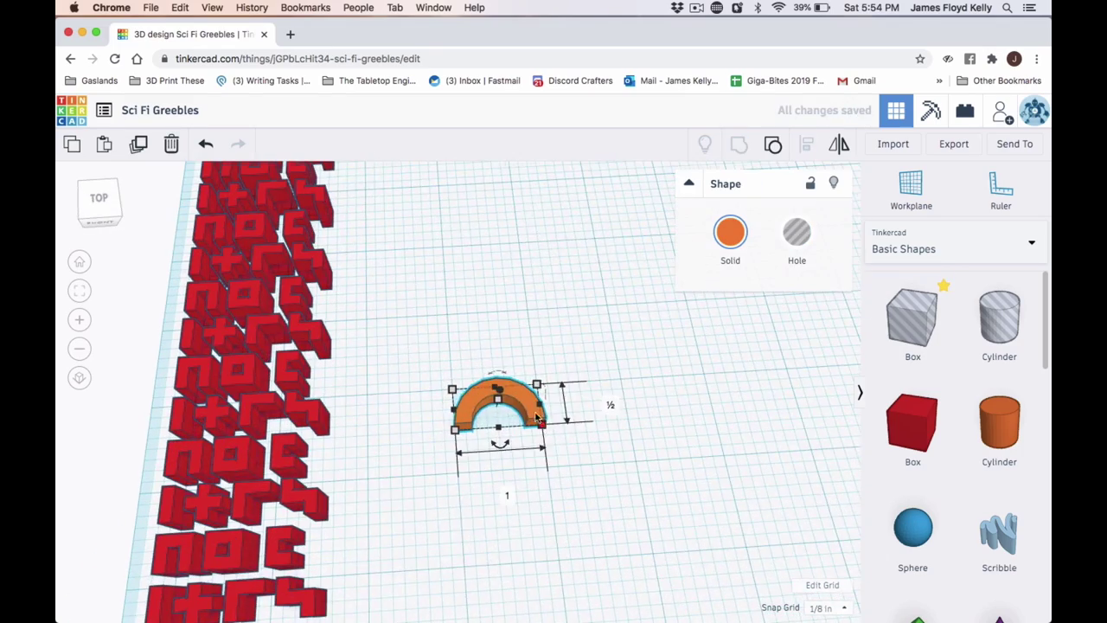
Step: Shrink the half-arch to ½ × ¼ in, stack copies in a column, and add a round roof
{"action": "left_click_drag", "start_coordinate": [527, 444], "coordinate": [504, 411]}
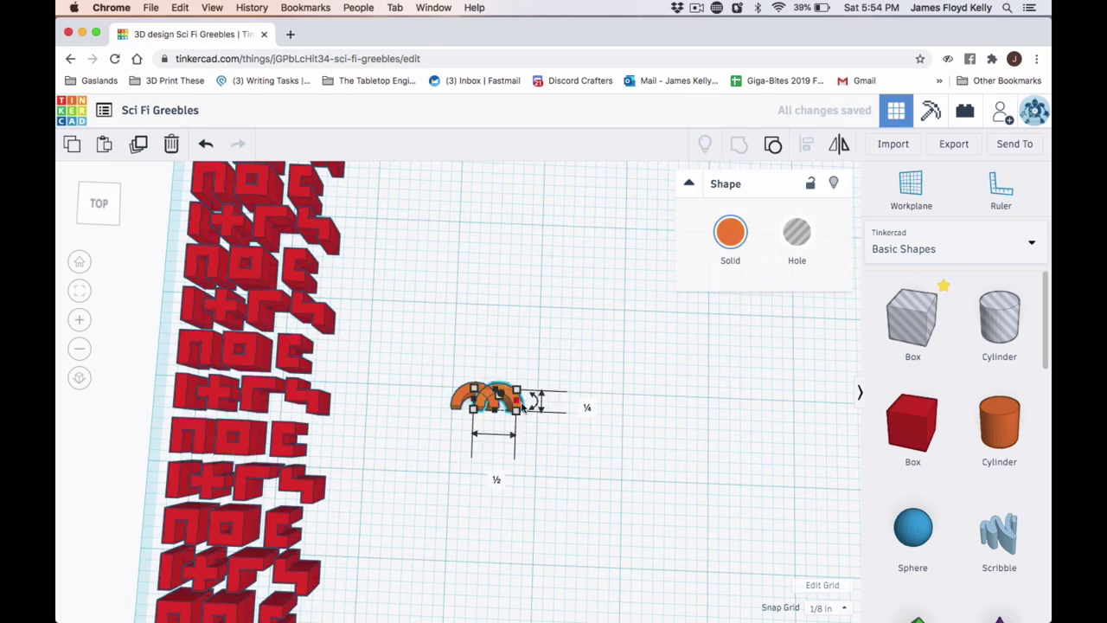
{"action": "left_click_drag", "start_coordinate": [507, 393], "coordinate": [474, 428]}
{"action": "key", "text": "ctrl+d"}
{"action": "key", "text": "ctrl+d"}
{"action": "left_click", "coordinate": [562, 497]}
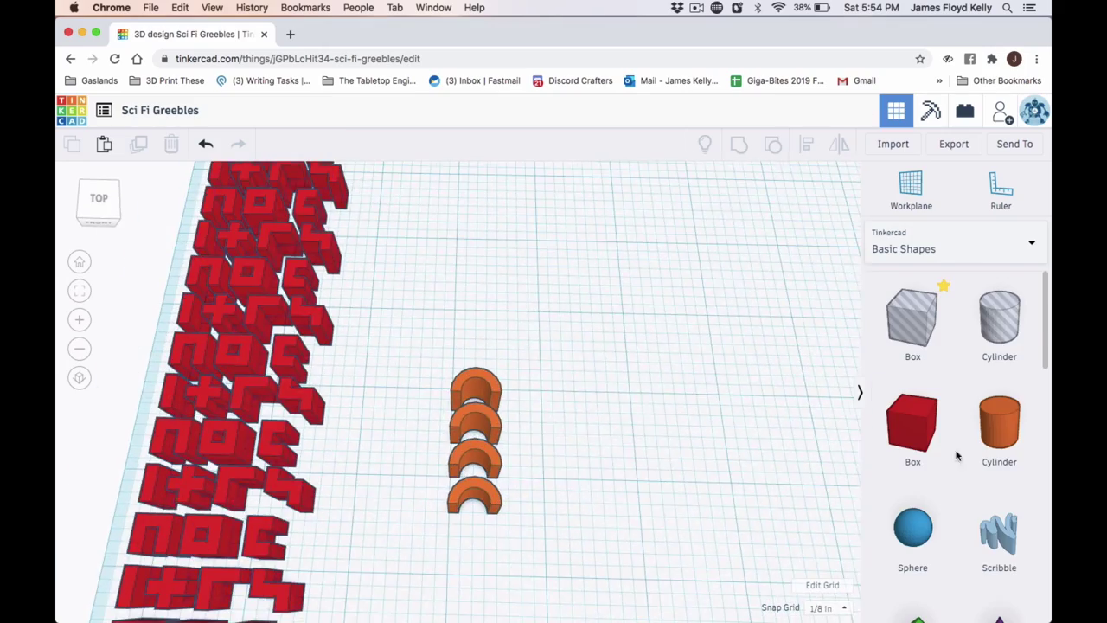
{"action": "scroll", "coordinate": [951, 432], "scroll_direction": "down", "scroll_amount": 3}
{"action": "left_click_drag", "start_coordinate": [922, 510], "coordinate": [568, 438]}
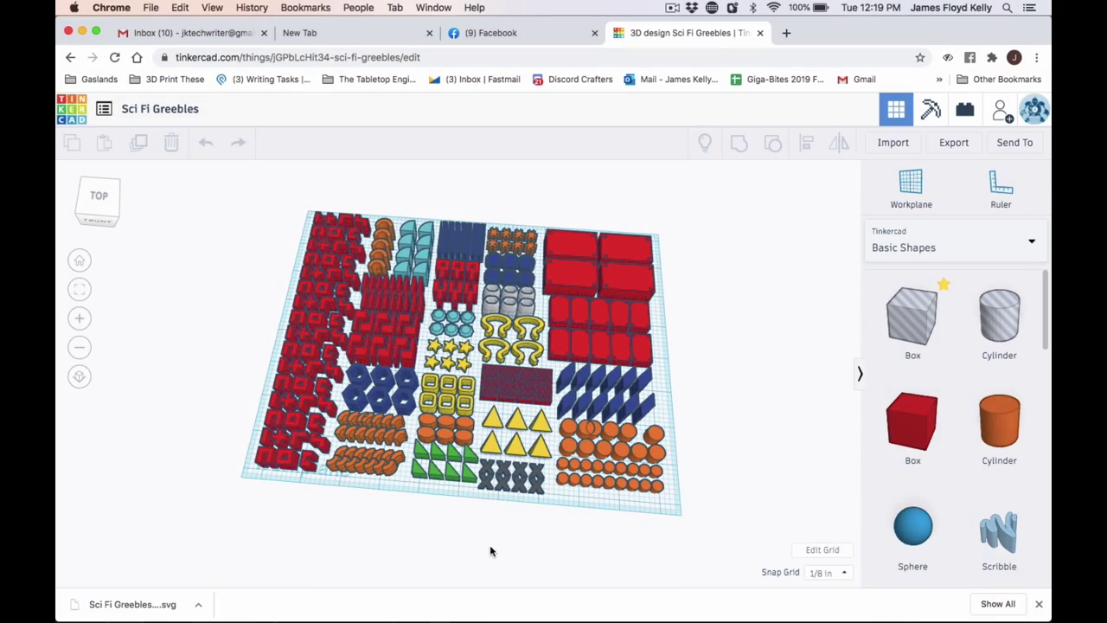
Step: Orbit the finished greeble board to a low front view
{"action": "right_click_drag", "start_coordinate": [490, 551], "coordinate": [295, 450]}
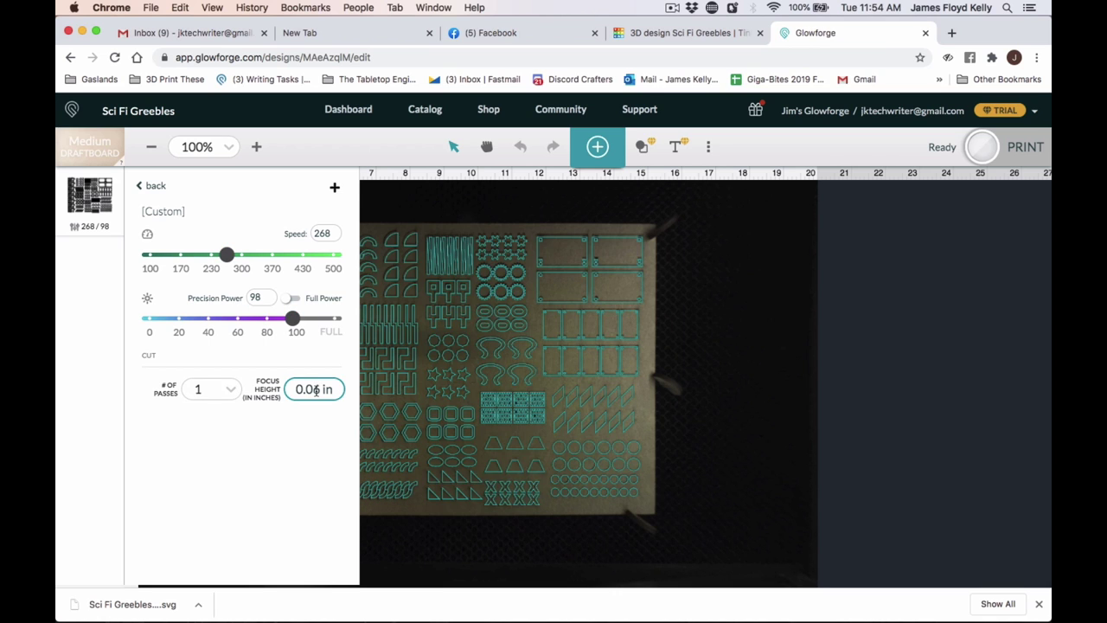
Step: Start the laser cut on medium draftboard at speed 268, power 98, one pass
{"action": "left_click", "coordinate": [987, 154]}
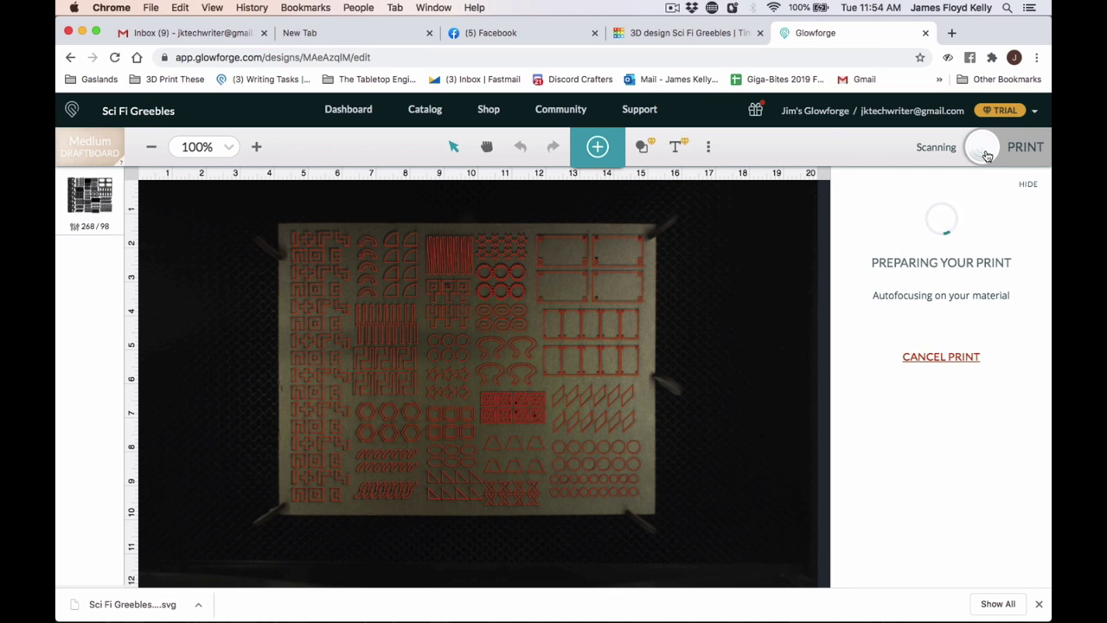